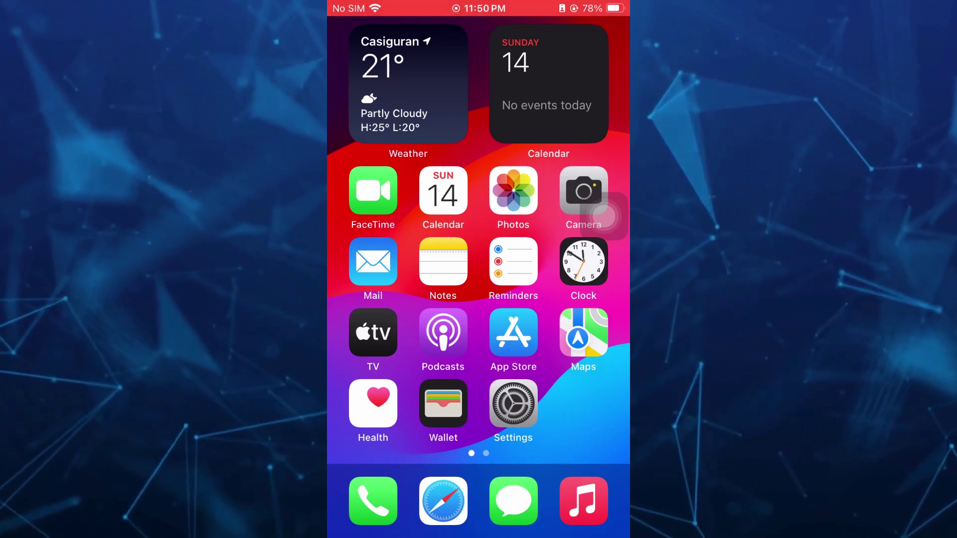
Launch Settings and go to the Siri & Search page.
click(513, 404)
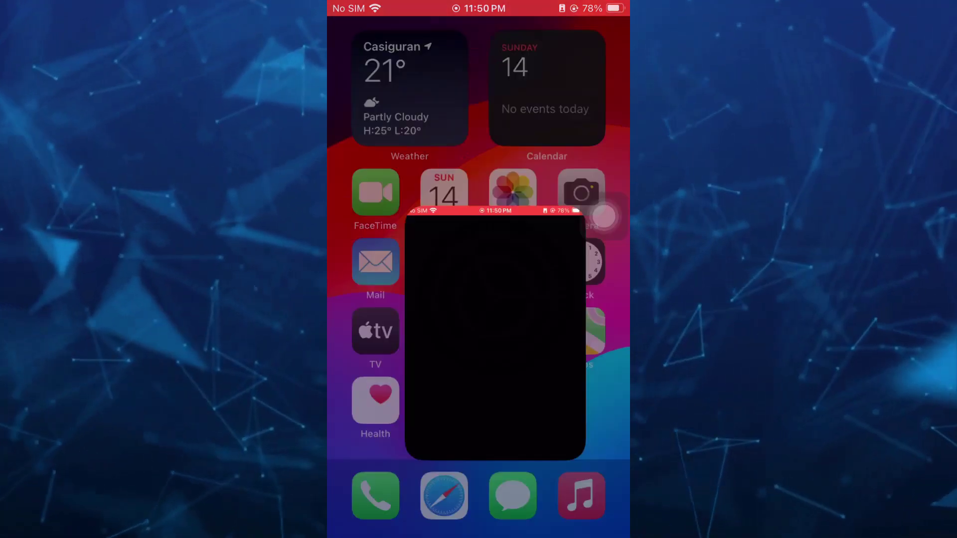
scroll(604, 216, down, 5)
scroll(604, 216, down, 5)
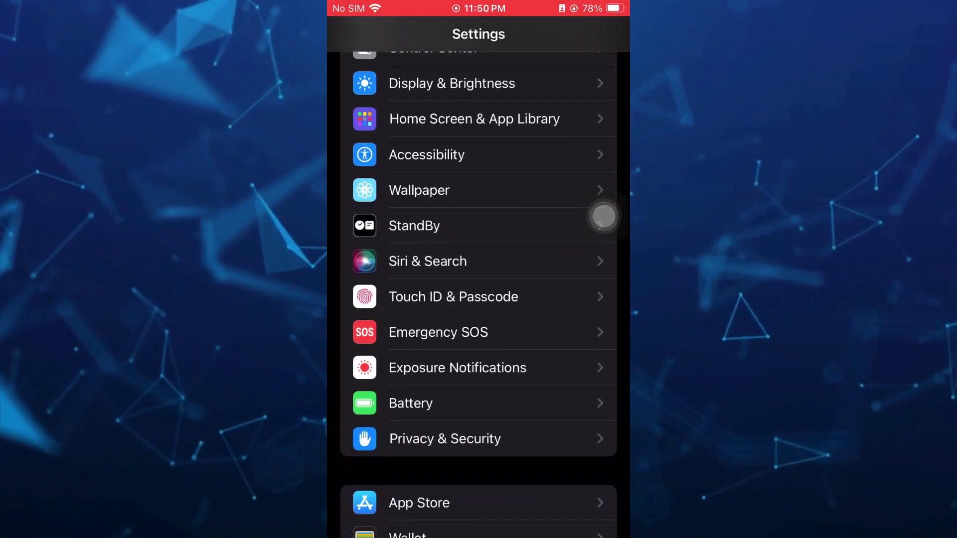
click(428, 261)
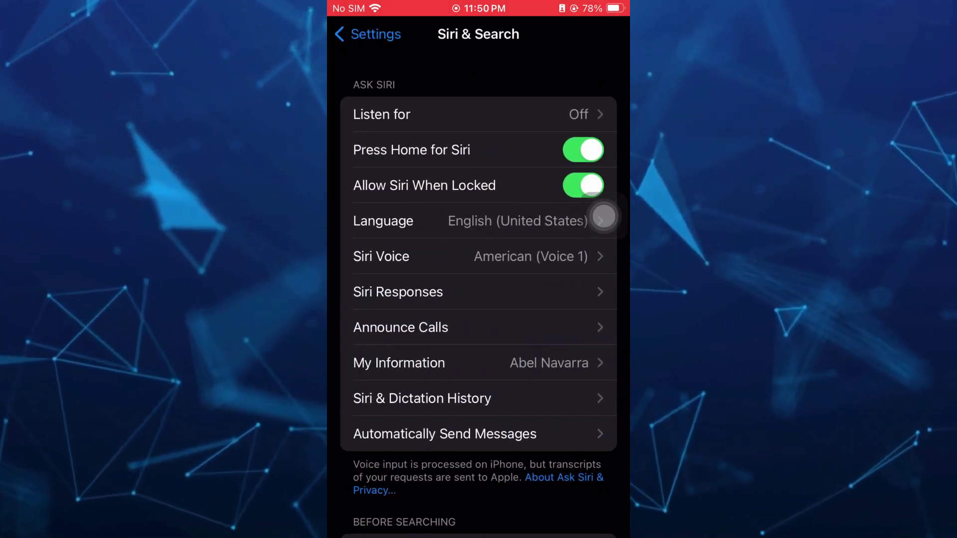
Show the 'Listen for' wake-phrase choices, currently set to Off.
click(604, 217)
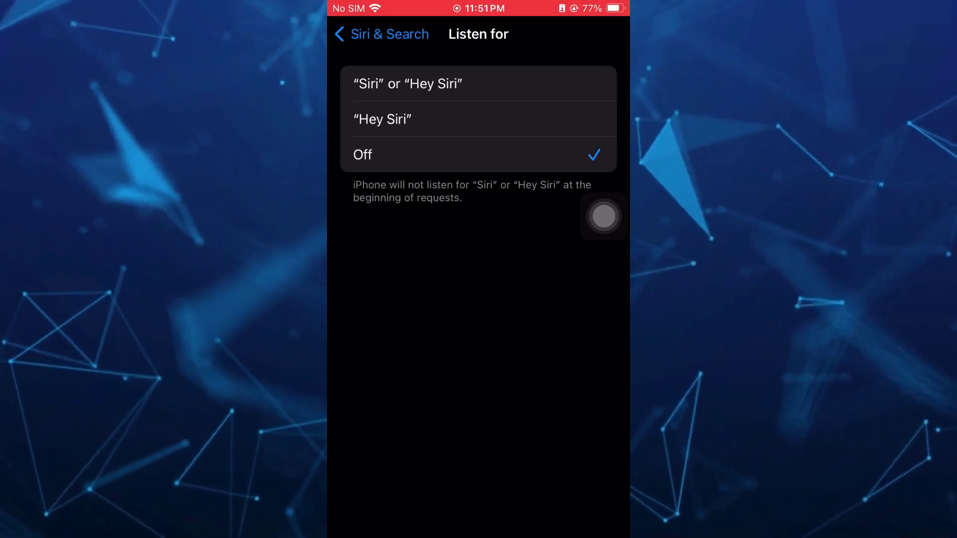
Select the "Siri" or "Hey Siri" listening option to begin voice setup.
click(407, 84)
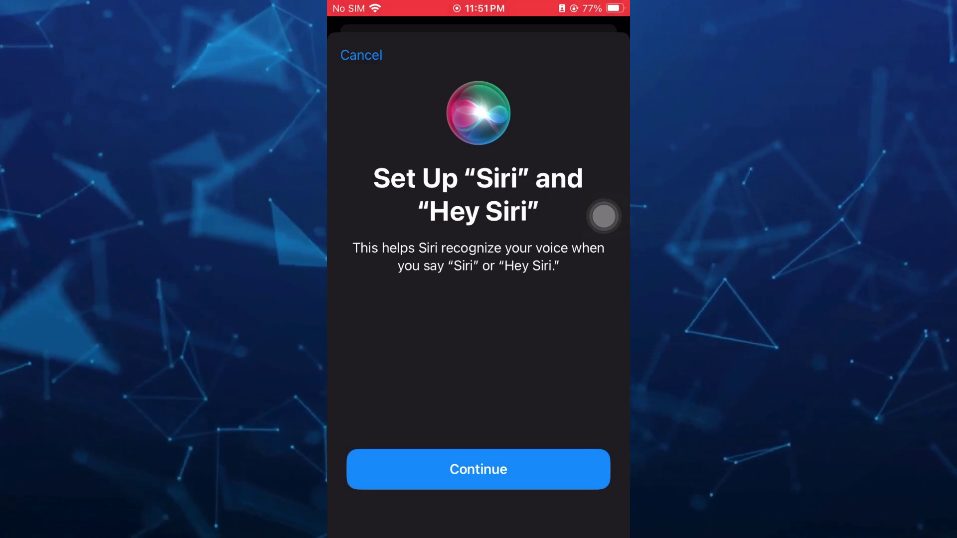
Continue through all five voice-training phrases to reach Siri Is Ready.
click(478, 469)
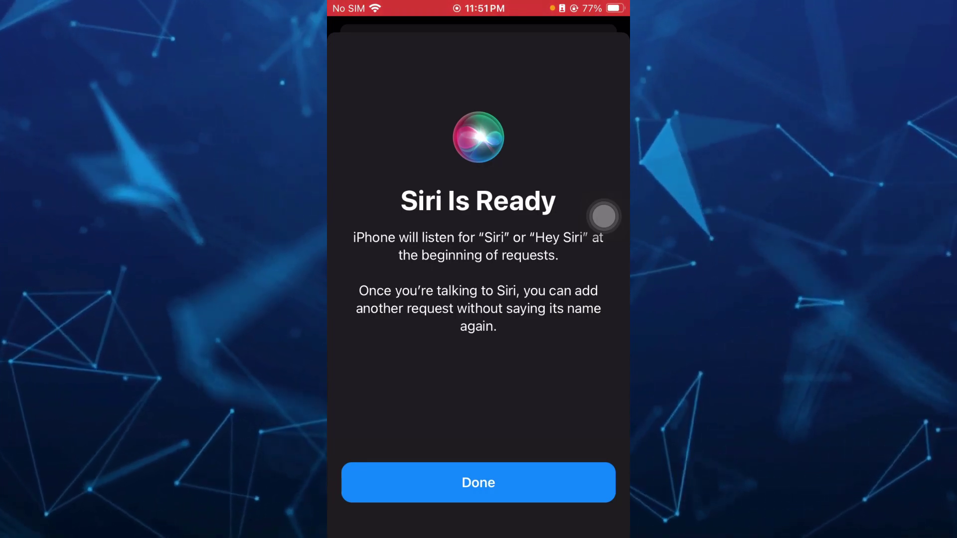
Dismiss the Siri Is Ready confirmation, leaving "Siri" or "Hey Siri" checked.
click(479, 482)
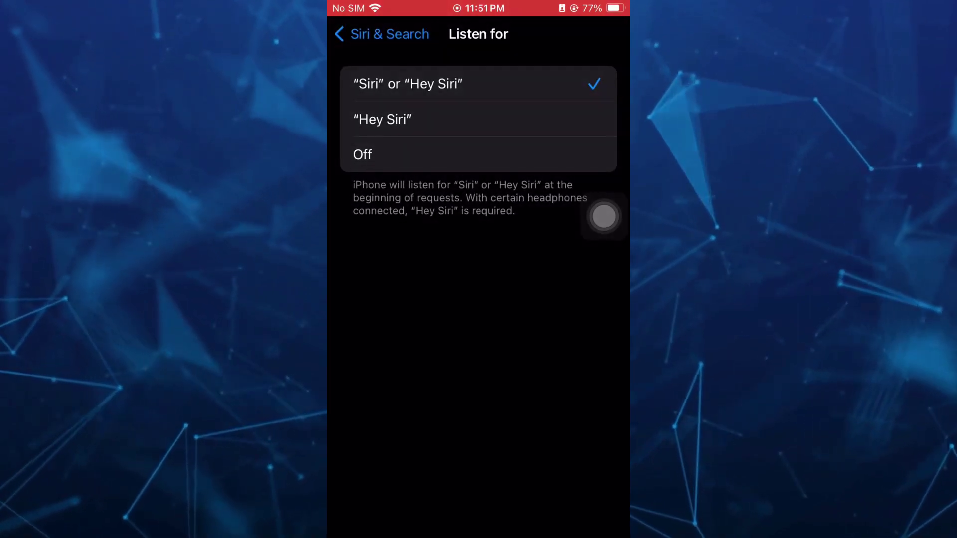